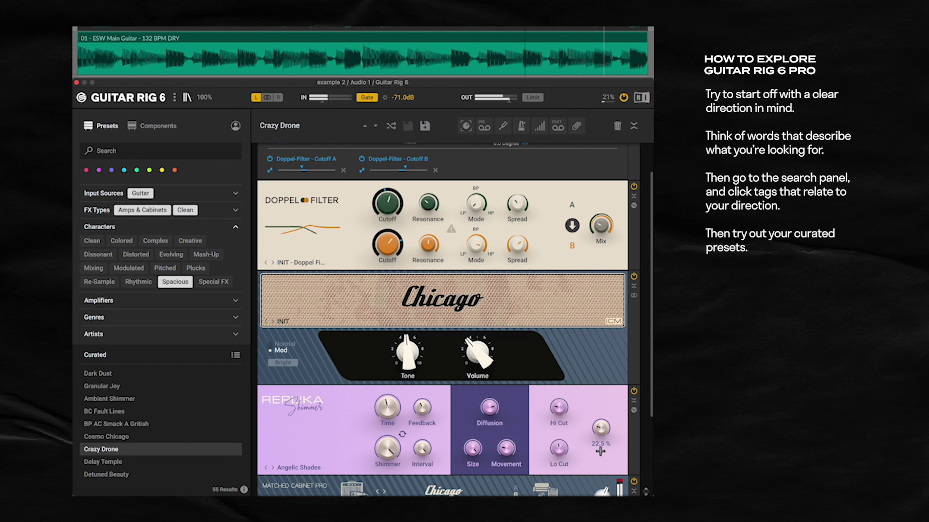
Bypass Crazy Drone's effects and turn them back on to compare dry and wet sound
{"action": "scroll", "coordinate": [601, 409], "scroll_direction": "up", "scroll_amount": 2}
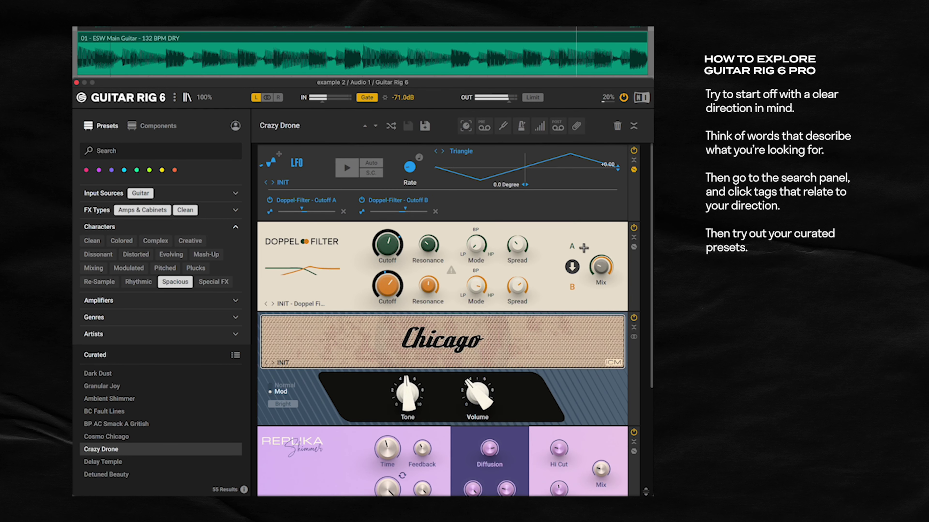
{"action": "left_click", "coordinate": [624, 97]}
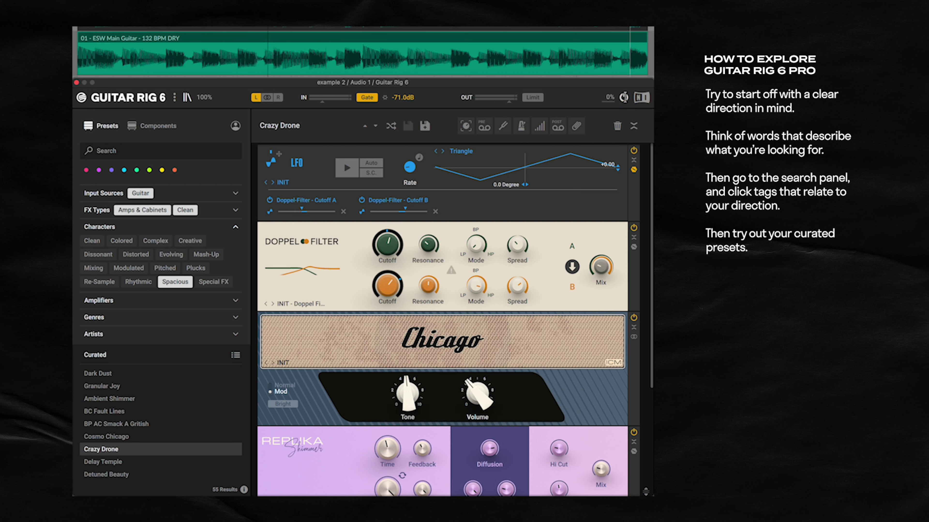
{"action": "left_click", "coordinate": [624, 98]}
Load the LL Light Spores preset
{"action": "mouse_move", "coordinate": [519, 249]}
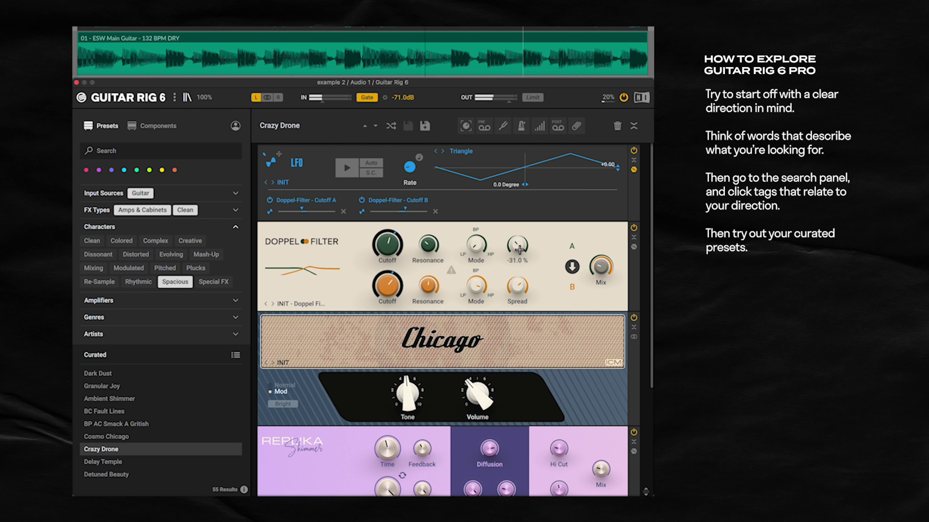
{"action": "mouse_move", "coordinate": [596, 459]}
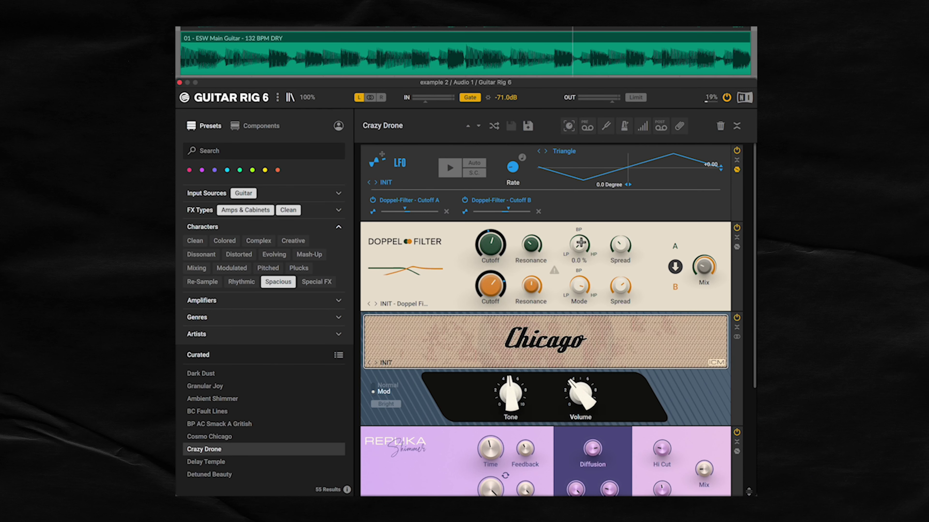
{"action": "scroll", "coordinate": [754, 185], "scroll_direction": "down", "scroll_amount": 1}
{"action": "left_click_drag", "start_coordinate": [754, 186], "coordinate": [748, 165]}
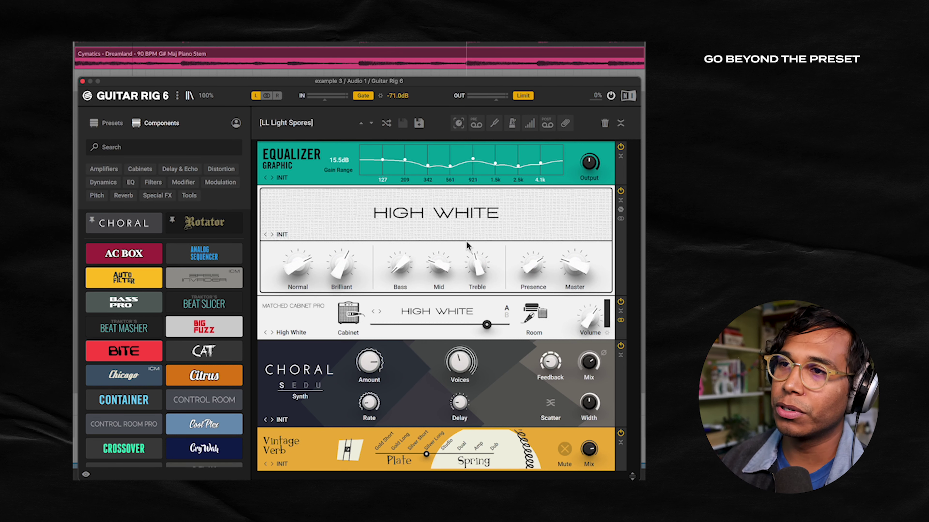
Turn the plugin on and audition the Jump, Lead 800 and Plex cabinets
{"action": "left_click", "coordinate": [613, 95]}
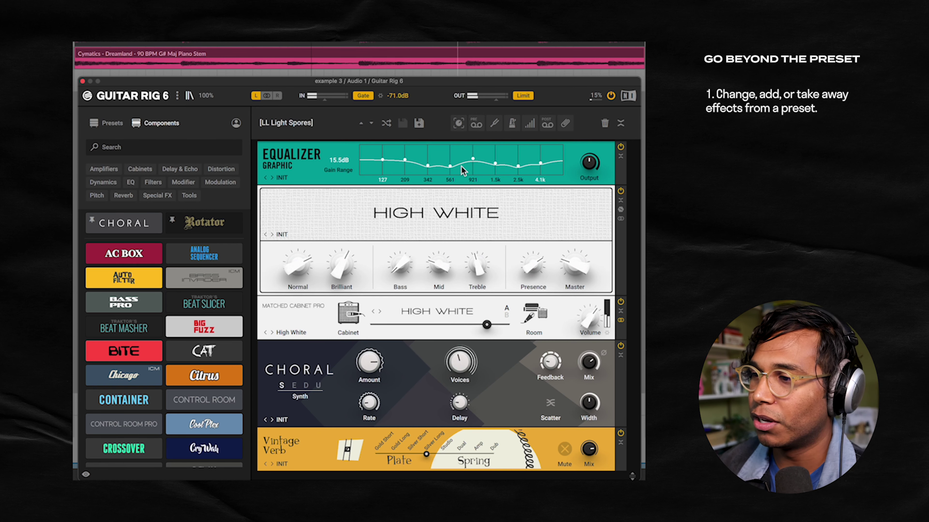
{"action": "left_click", "coordinate": [416, 312]}
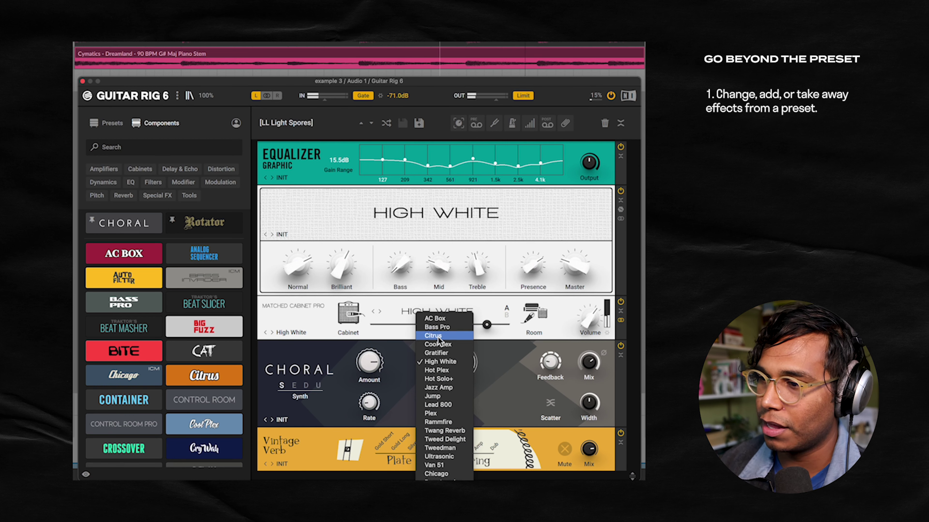
{"action": "left_click", "coordinate": [432, 396]}
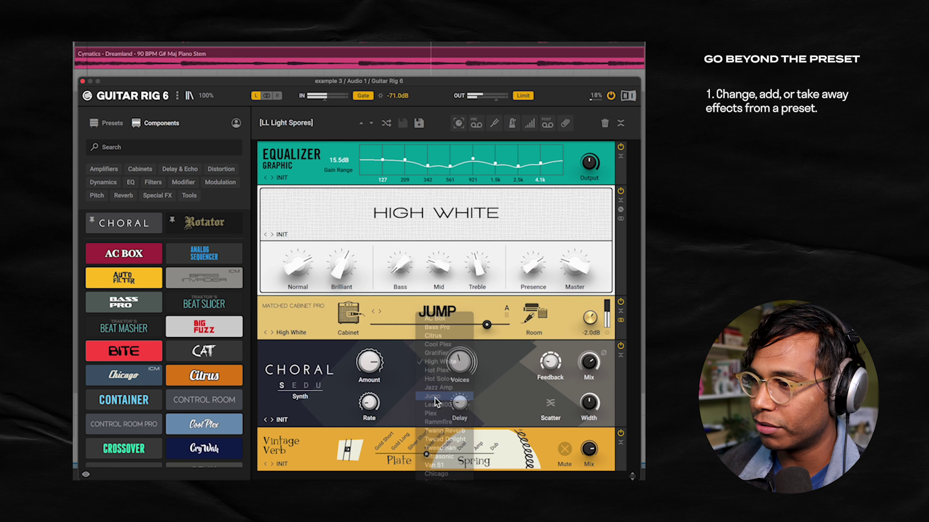
{"action": "left_click", "coordinate": [380, 312]}
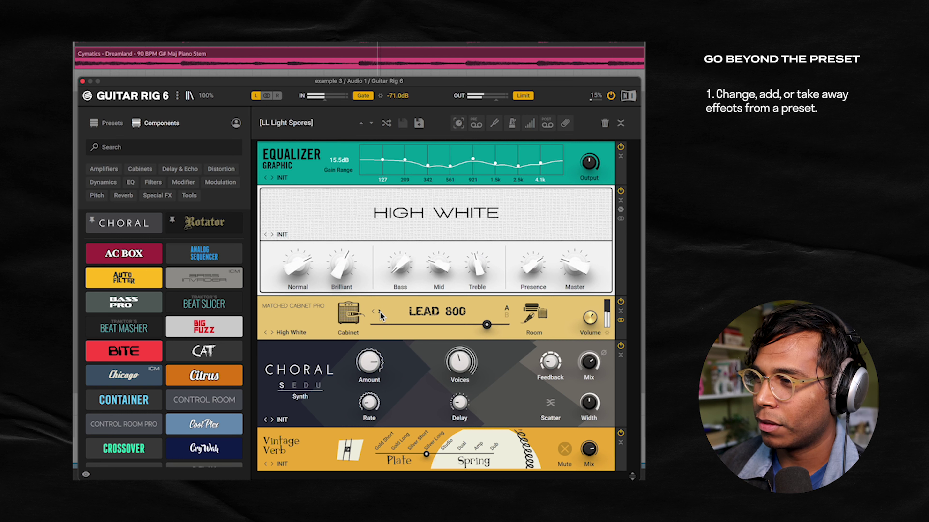
{"action": "left_click", "coordinate": [380, 312]}
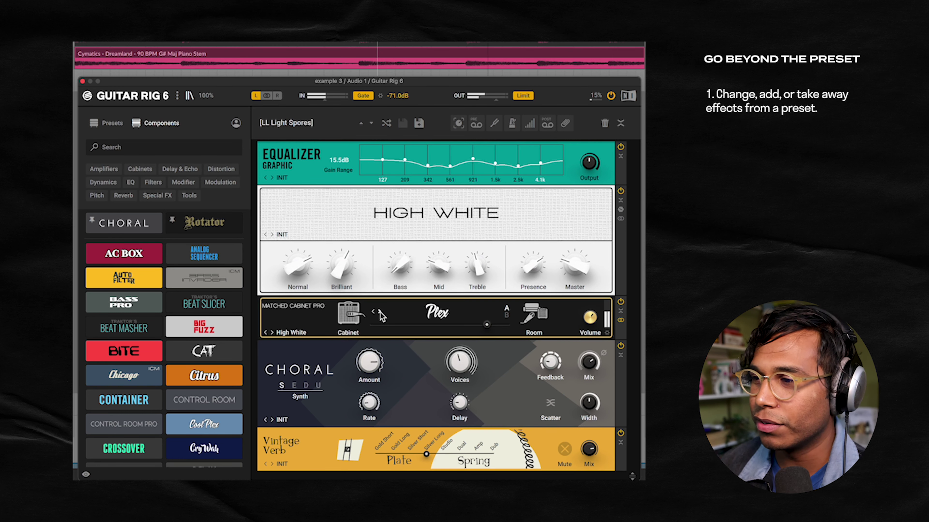
Select the Chicago cabinet and set its volume to -1.7 dB
{"action": "left_click", "coordinate": [440, 320]}
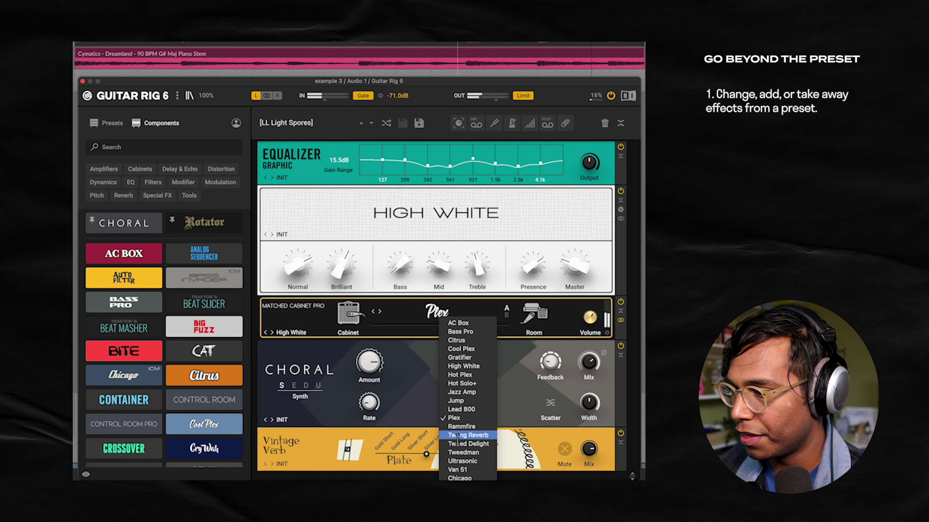
{"action": "left_click", "coordinate": [459, 477]}
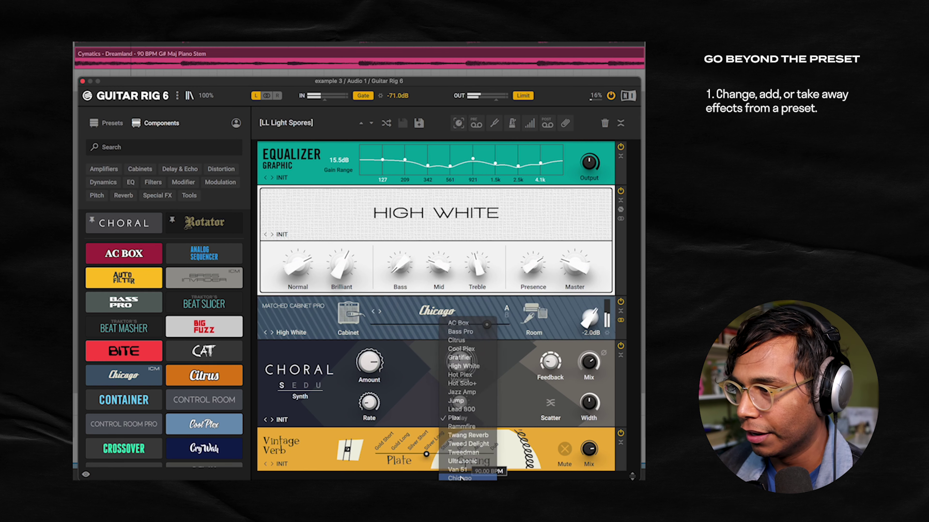
{"action": "left_click_drag", "start_coordinate": [588, 332], "coordinate": [588, 327]}
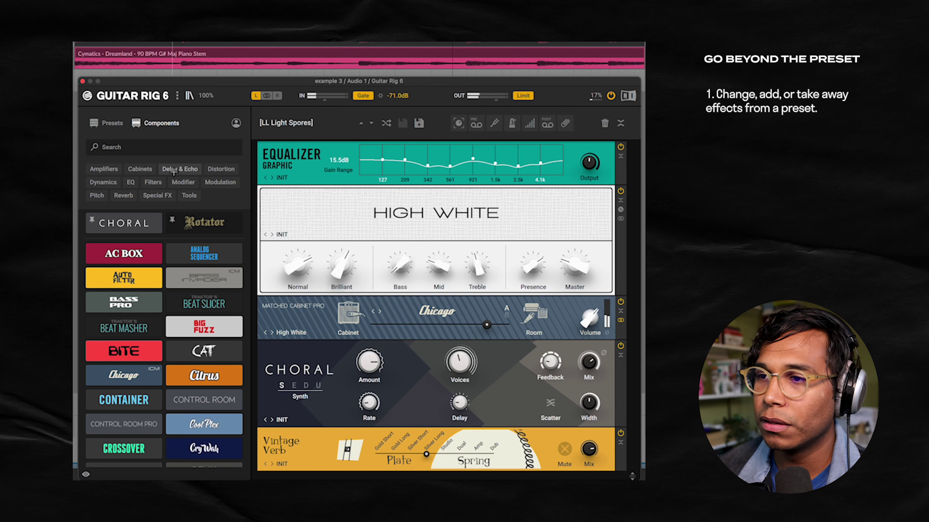
Filter to Delay & Echo and insert Replika between Choral and Vintage Verb
{"action": "scroll", "coordinate": [227, 280], "scroll_direction": "down", "scroll_amount": 5}
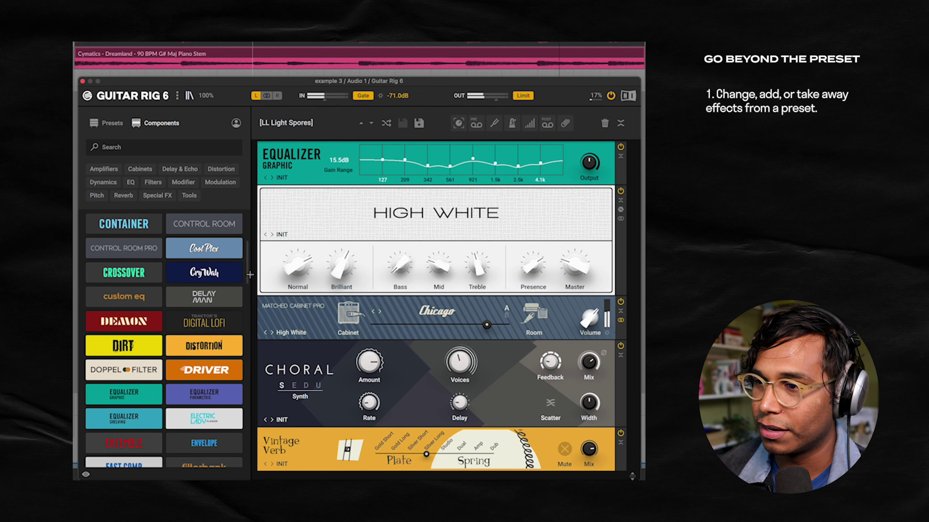
{"action": "left_click_drag", "start_coordinate": [248, 275], "coordinate": [246, 216]}
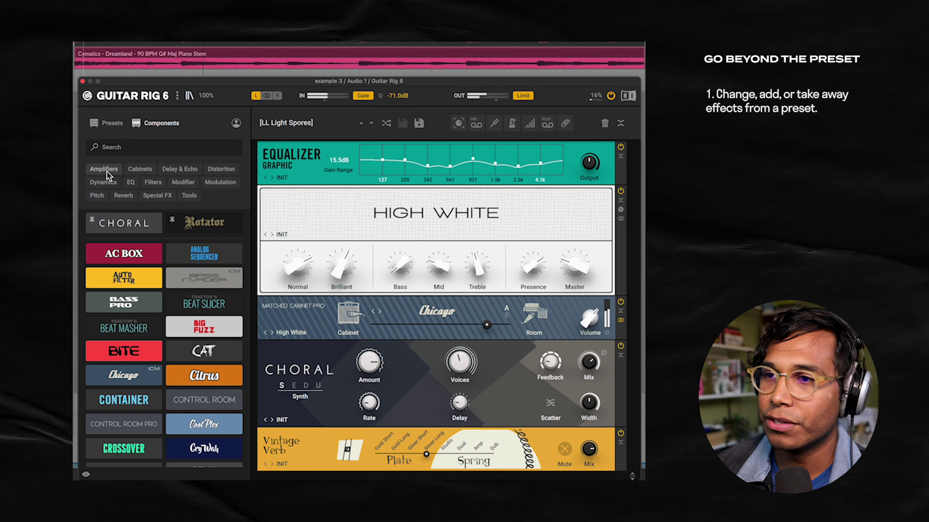
{"action": "left_click", "coordinate": [187, 170]}
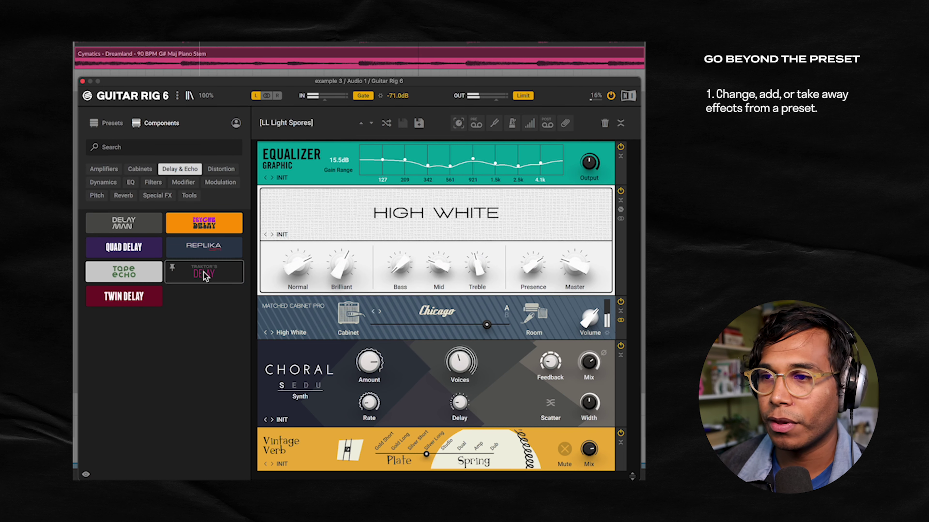
{"action": "left_click_drag", "start_coordinate": [206, 250], "coordinate": [324, 422]}
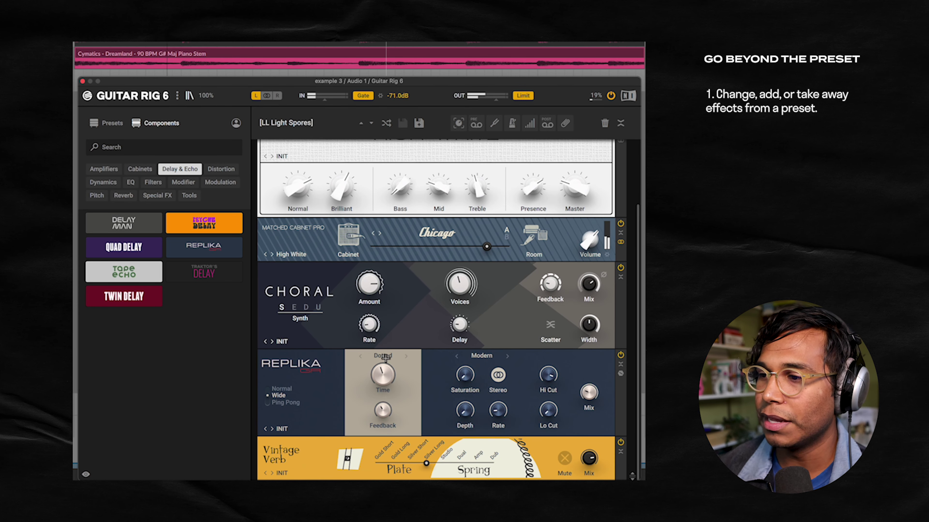
Set Replika to Diffusion mode with Dotted timing and Mix at 35 %
{"action": "left_click", "coordinate": [384, 357]}
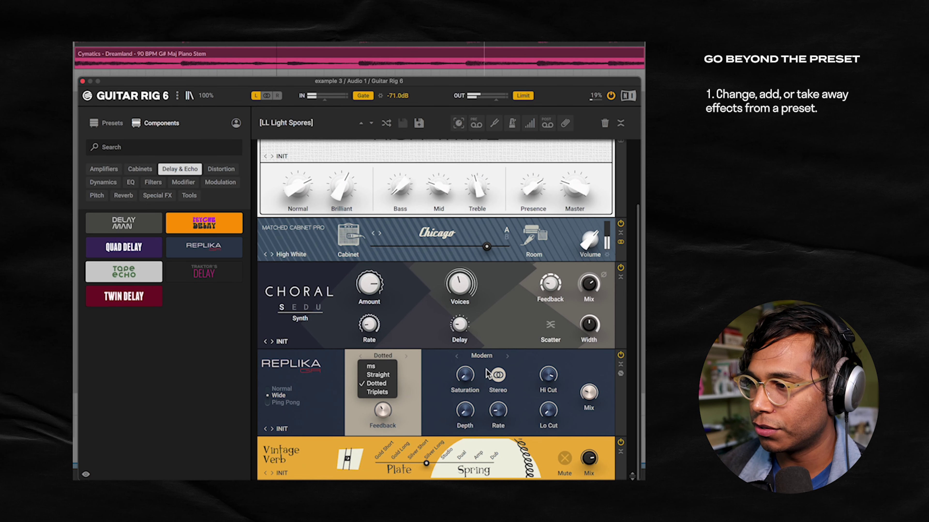
{"action": "left_click", "coordinate": [486, 361]}
{"action": "left_click", "coordinate": [483, 357]}
{"action": "left_click", "coordinate": [475, 401]}
{"action": "mouse_move", "coordinate": [594, 378]}
{"action": "left_click_drag", "start_coordinate": [595, 377], "coordinate": [579, 423]}
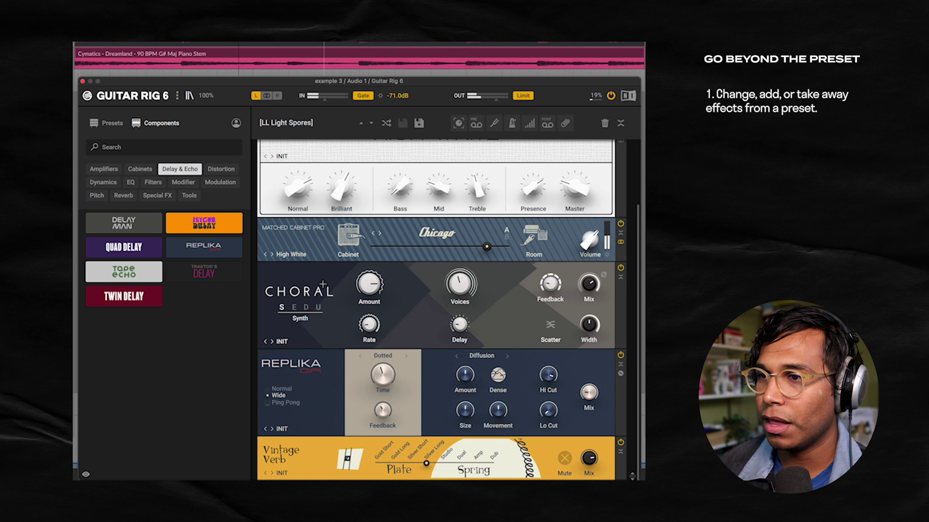
Add a Rotator to the rack and remove Vintage Verb
{"action": "left_click", "coordinate": [177, 171]}
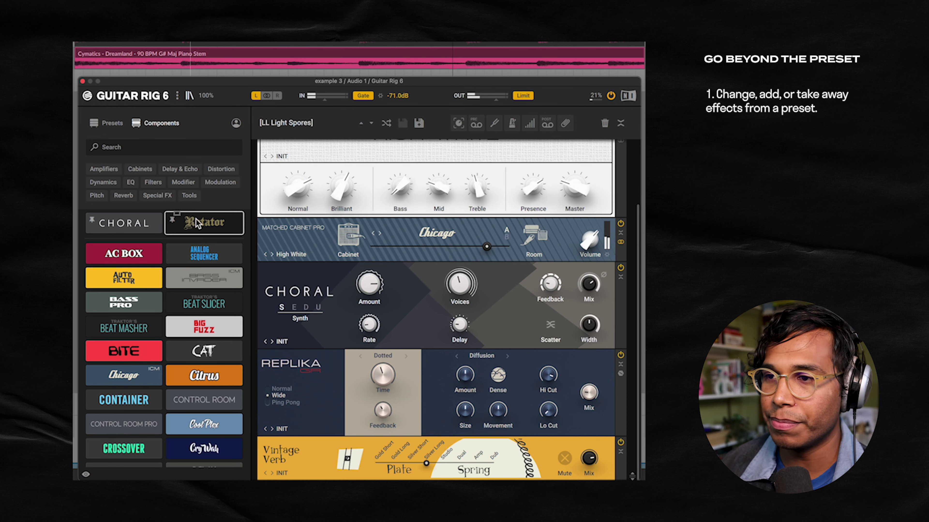
{"action": "left_click_drag", "start_coordinate": [192, 224], "coordinate": [324, 437]}
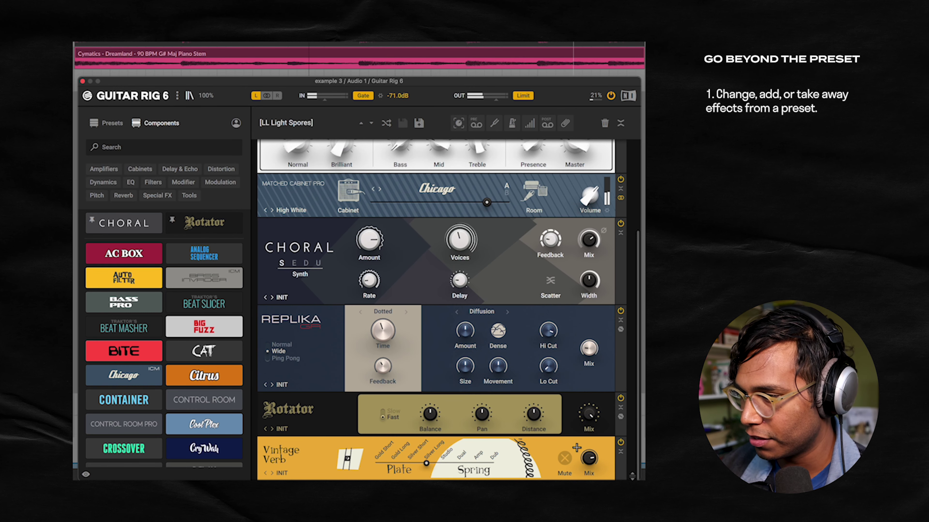
{"action": "right_click", "coordinate": [602, 447]}
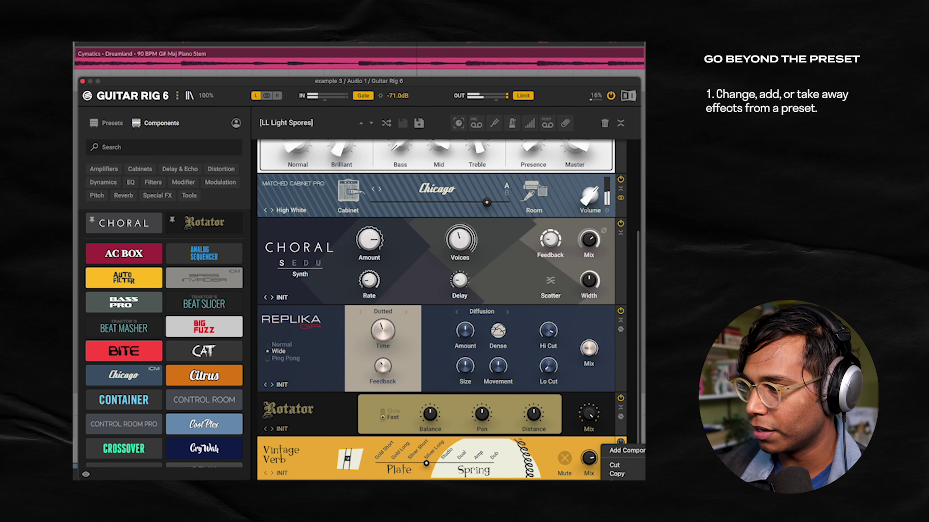
{"action": "left_click", "coordinate": [615, 465]}
Move Rotator between Choral and Replika and set its mix to 32 %
{"action": "left_click_drag", "start_coordinate": [566, 456], "coordinate": [554, 352]}
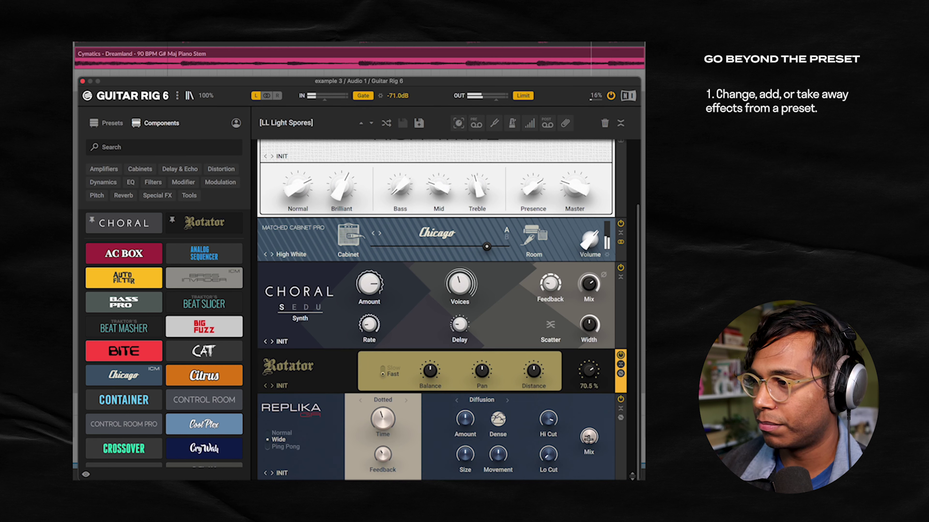
{"action": "left_click_drag", "start_coordinate": [591, 371], "coordinate": [588, 393]}
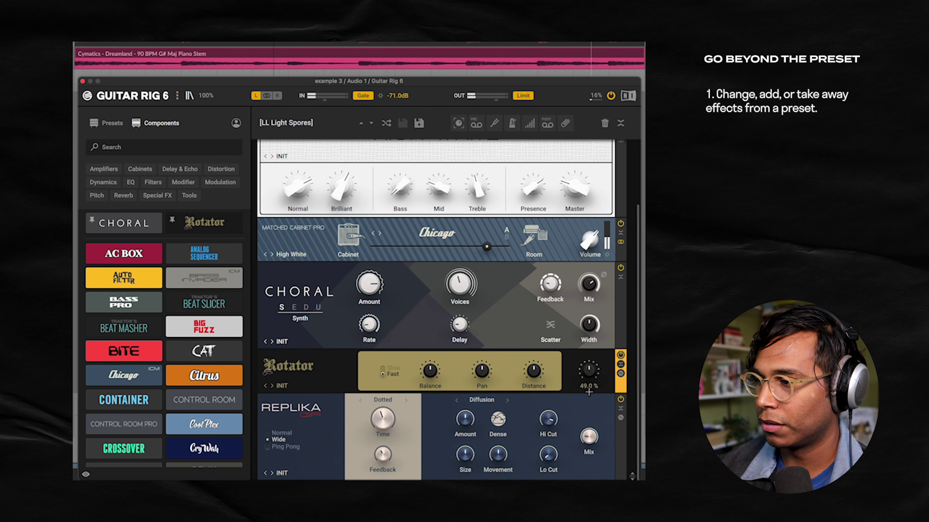
{"action": "left_click", "coordinate": [611, 95]}
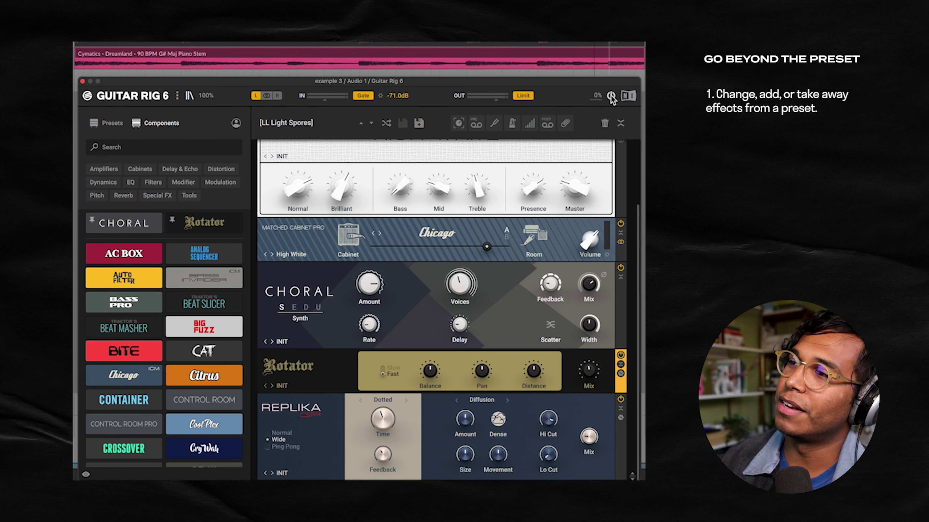
{"action": "left_click", "coordinate": [611, 95]}
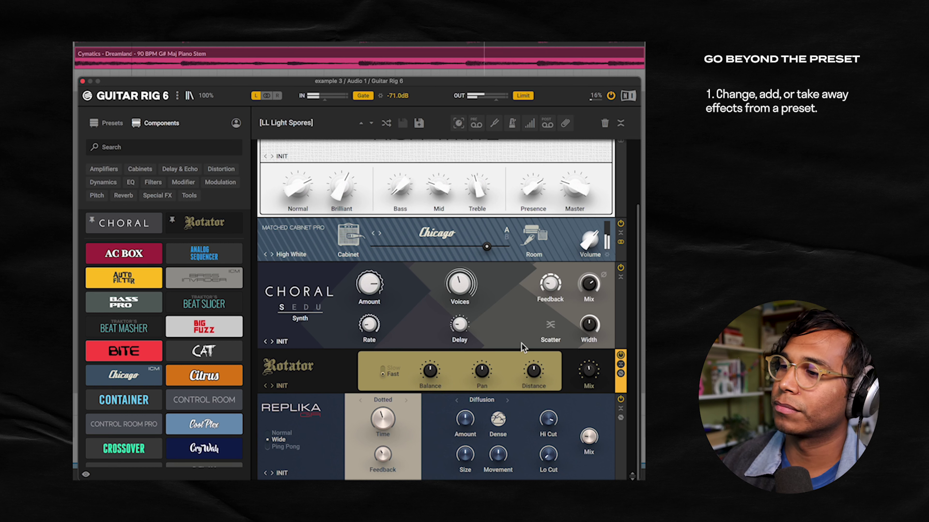
{"action": "left_click_drag", "start_coordinate": [592, 369], "coordinate": [591, 408]}
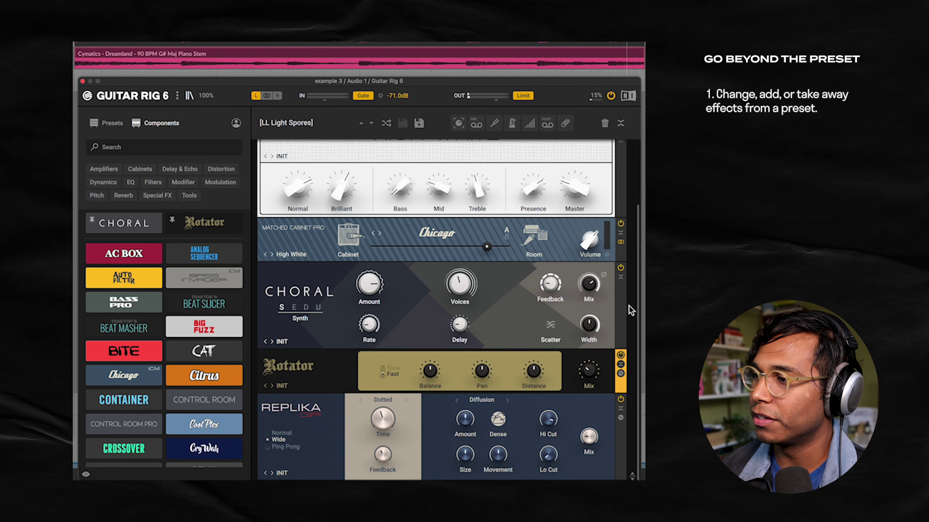
{"action": "left_click_drag", "start_coordinate": [638, 294], "coordinate": [641, 249]}
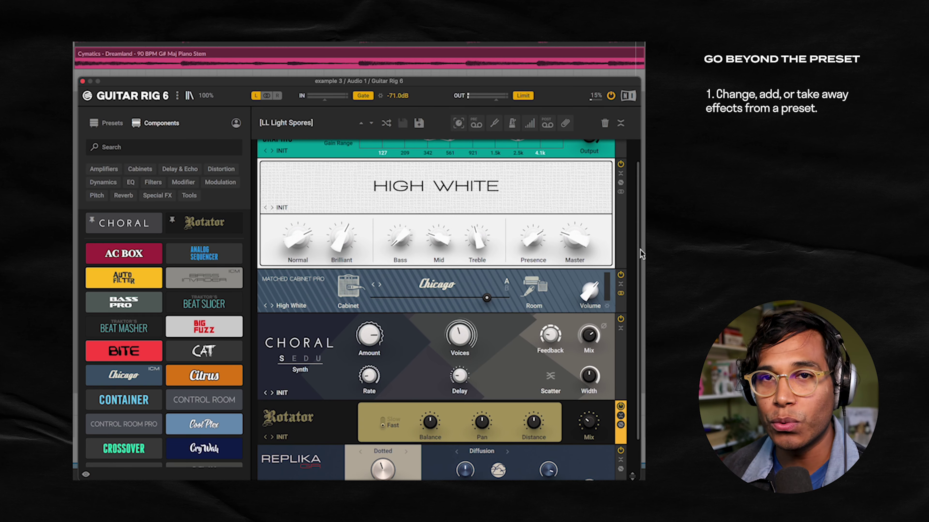
Reveal the advanced controls of High White, Rotator and Replika
{"action": "scroll", "coordinate": [604, 224], "scroll_direction": "up", "scroll_amount": 2}
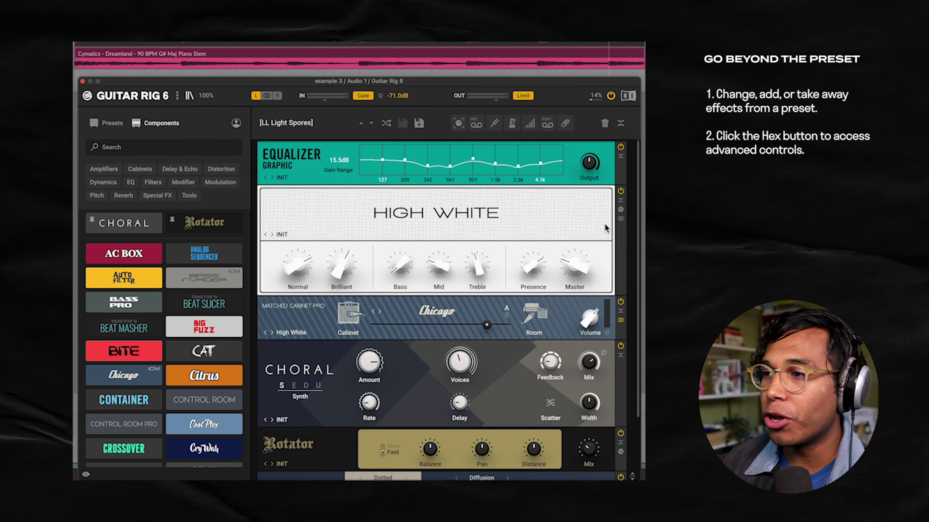
{"action": "left_click", "coordinate": [621, 211]}
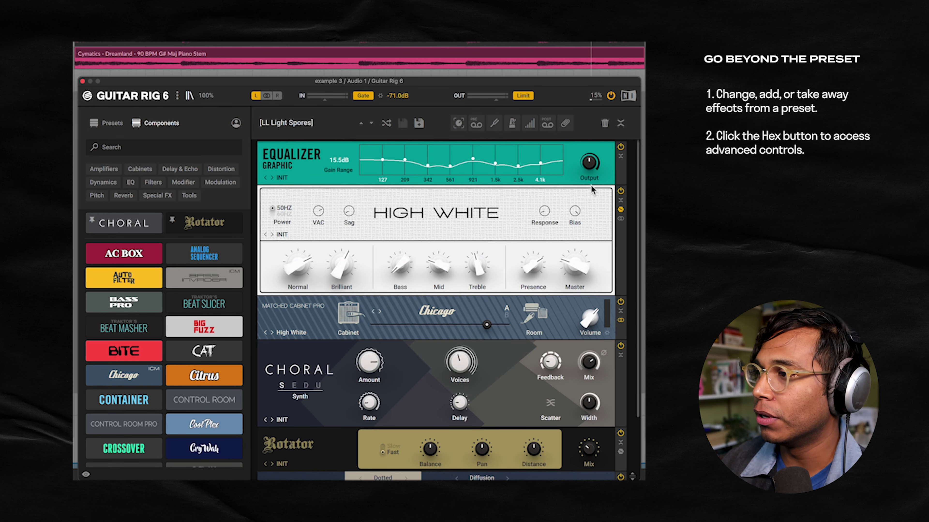
{"action": "left_click_drag", "start_coordinate": [640, 164], "coordinate": [630, 278]}
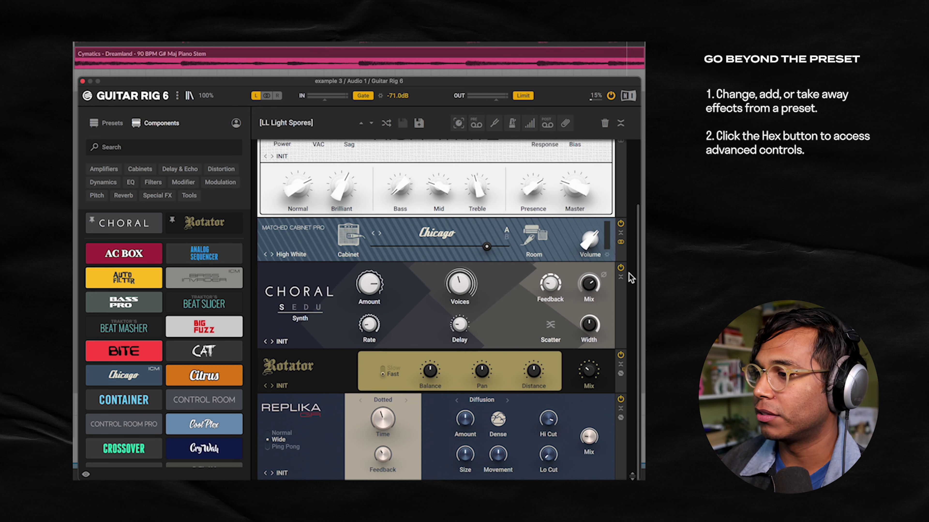
{"action": "left_click", "coordinate": [620, 373]}
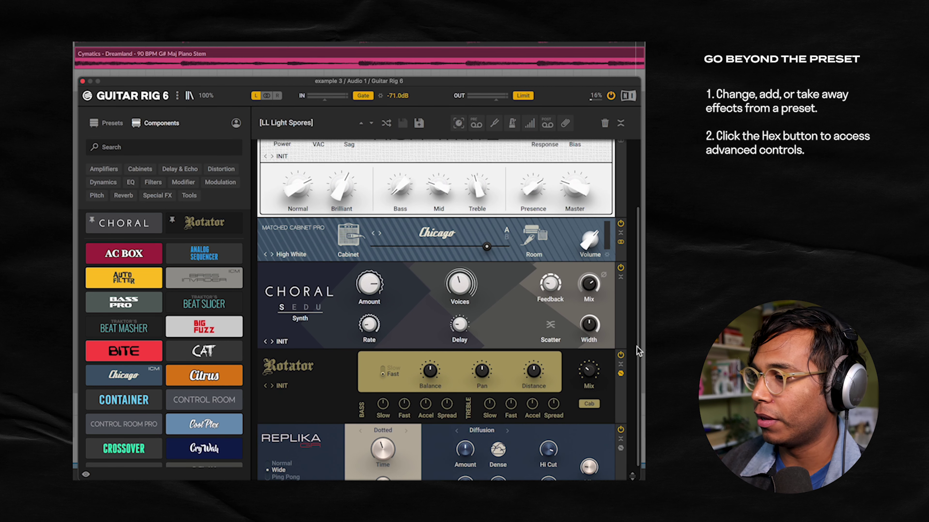
{"action": "scroll", "coordinate": [626, 411], "scroll_direction": "down", "scroll_amount": 2}
{"action": "left_click", "coordinate": [621, 417]}
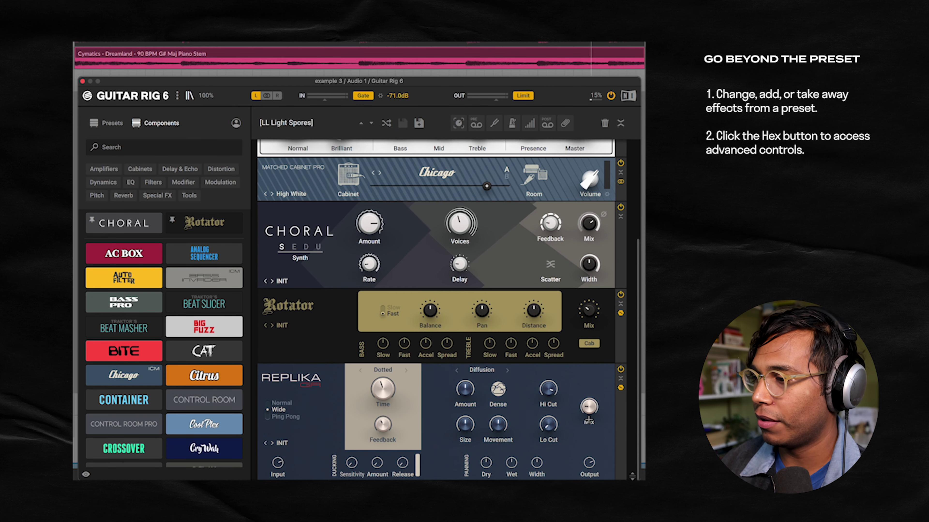
{"action": "left_click_drag", "start_coordinate": [639, 340], "coordinate": [643, 218]}
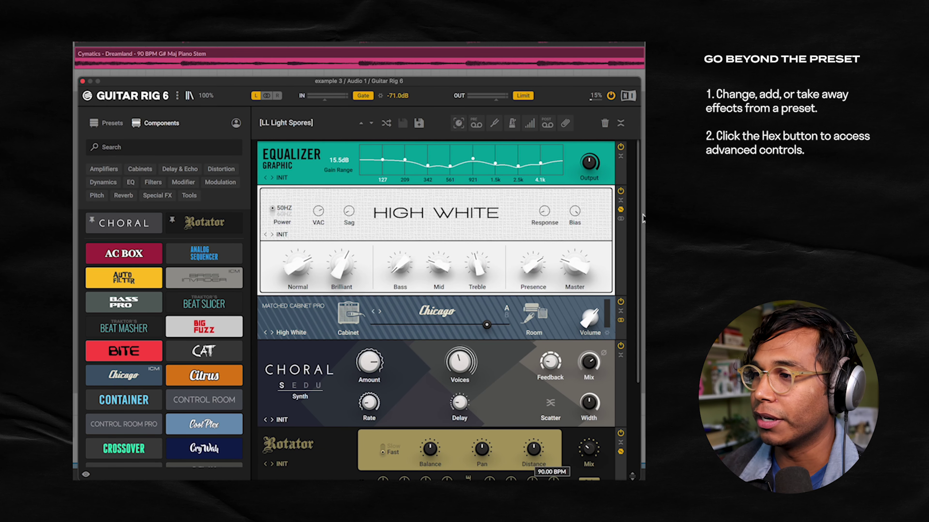
Start playback and switch High White's power to 60HZ
{"action": "key", "text": "space"}
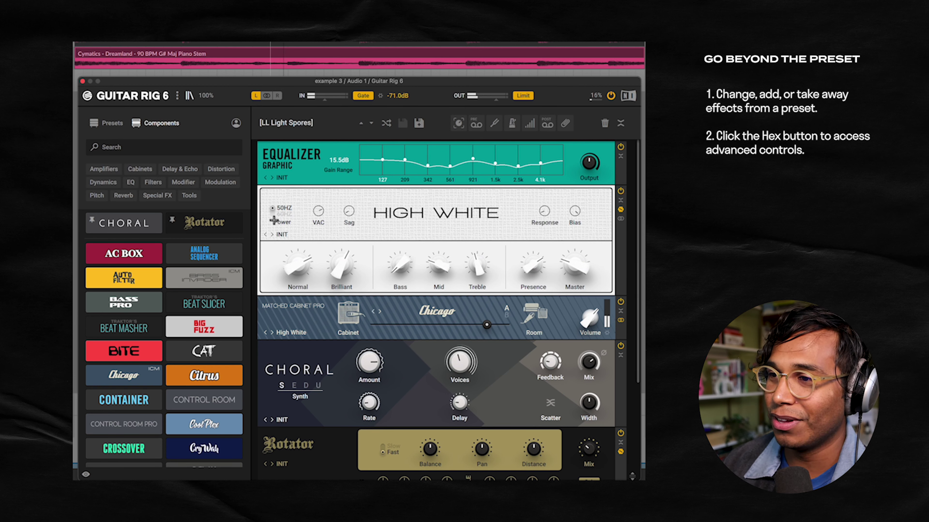
{"action": "left_click", "coordinate": [272, 213]}
{"action": "mouse_move", "coordinate": [319, 210]}
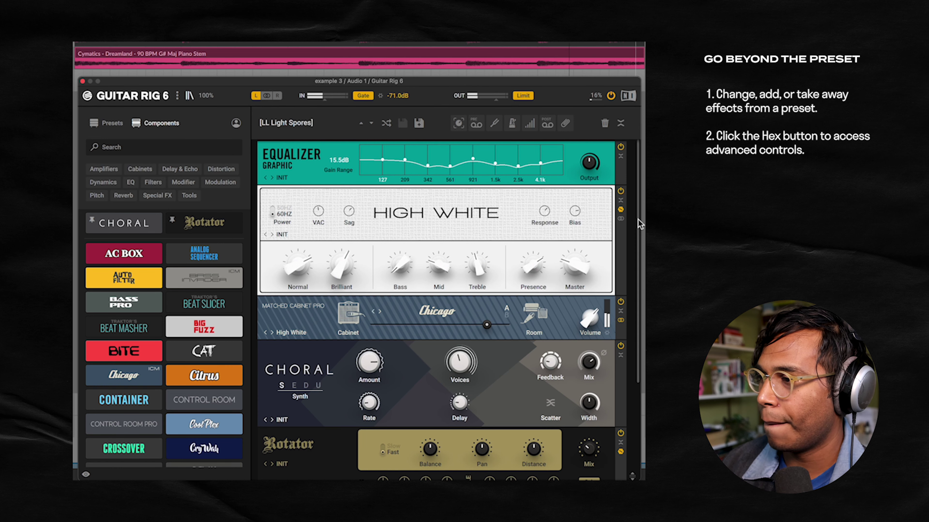
Widen Replika's Panning Width
{"action": "scroll", "coordinate": [625, 341], "scroll_direction": "down", "scroll_amount": 5}
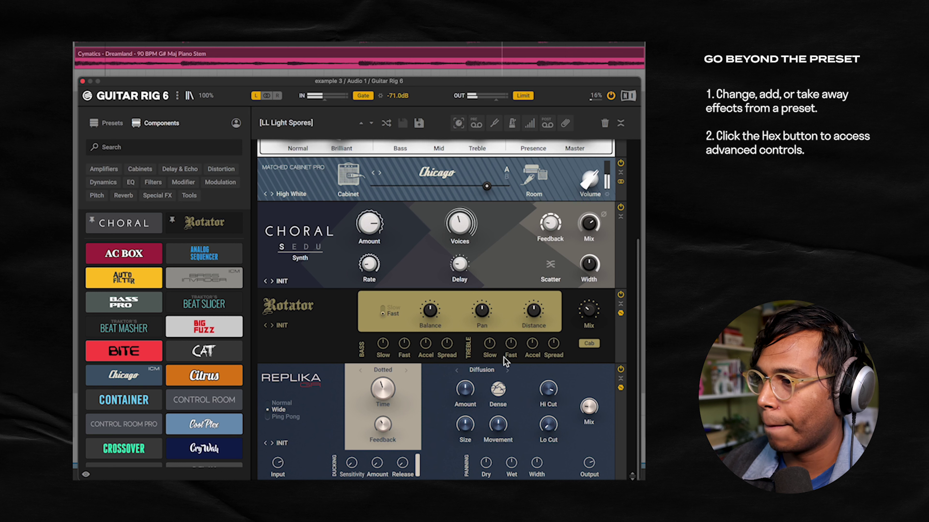
{"action": "mouse_move", "coordinate": [510, 343]}
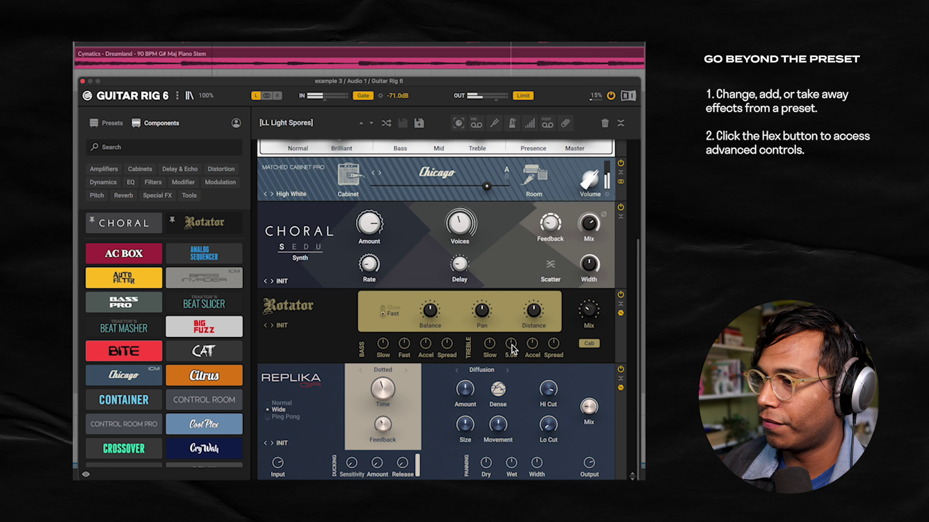
{"action": "mouse_move", "coordinate": [381, 346]}
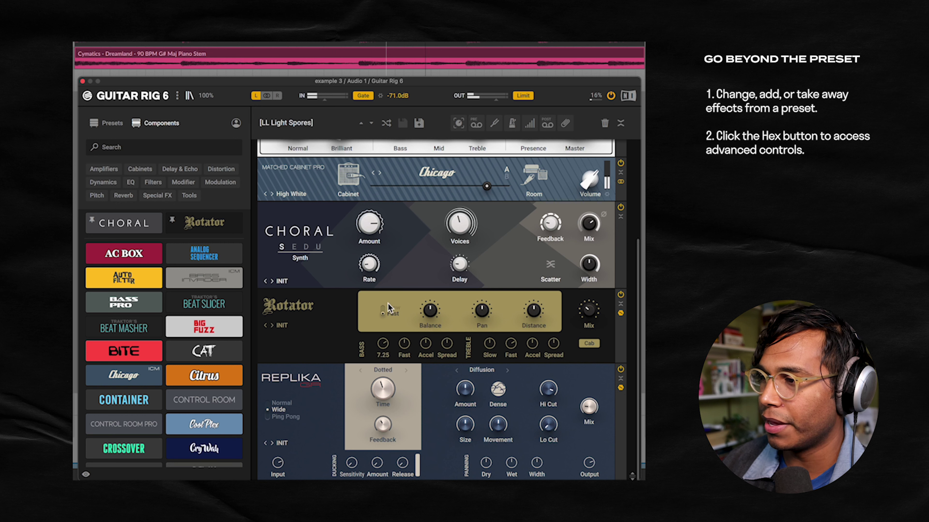
{"action": "mouse_move", "coordinate": [593, 306]}
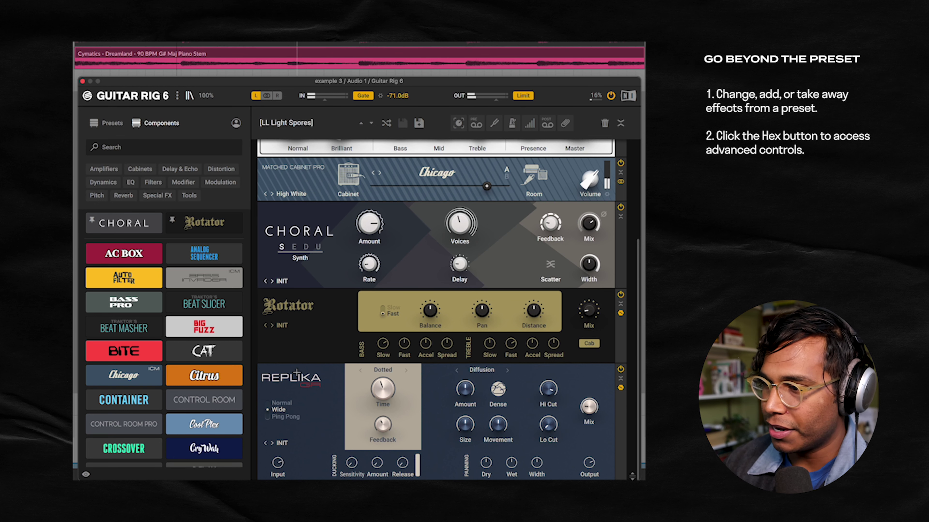
{"action": "mouse_move", "coordinate": [351, 472]}
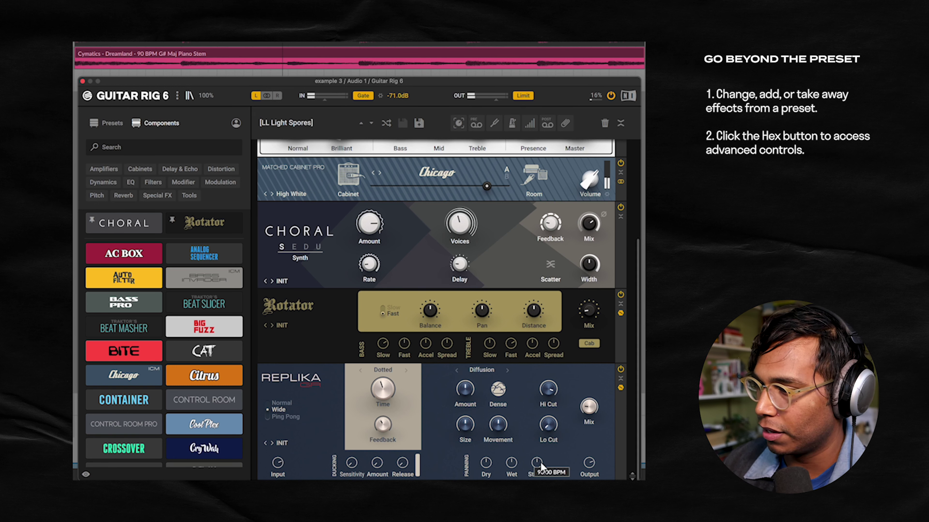
{"action": "left_click_drag", "start_coordinate": [540, 461], "coordinate": [540, 402]}
Raise Replika's Ducking Sensitivity knob to about 76 %
{"action": "mouse_move", "coordinate": [351, 462]}
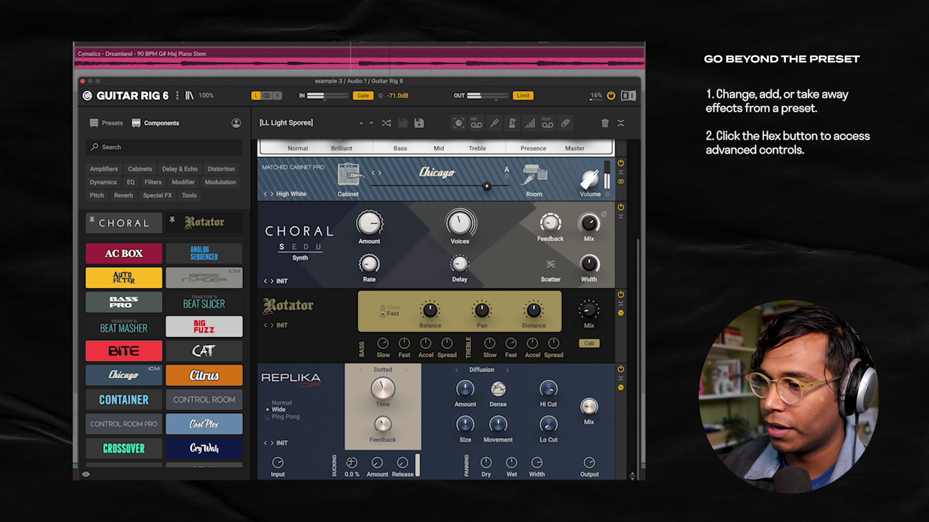
{"action": "left_click_drag", "start_coordinate": [351, 465], "coordinate": [348, 425]}
{"action": "left_click_drag", "start_coordinate": [352, 382], "coordinate": [352, 389]}
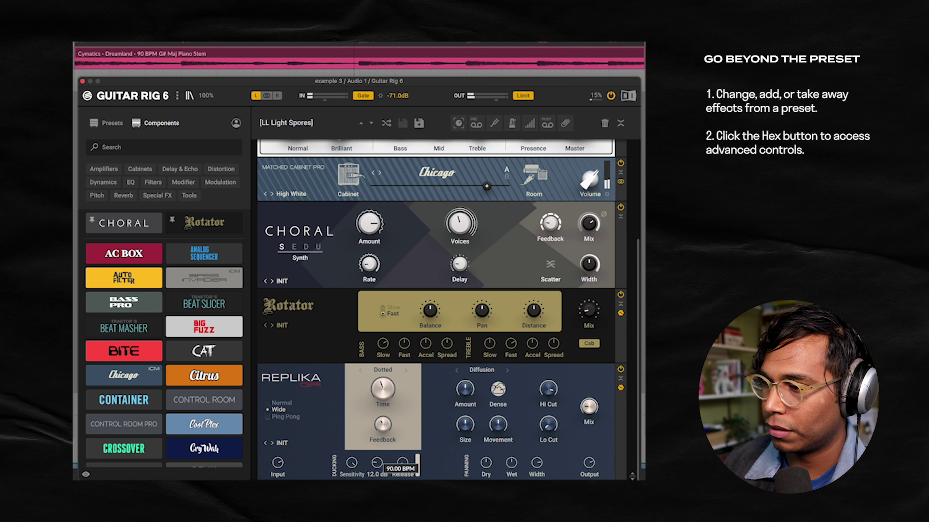
{"action": "mouse_move", "coordinate": [377, 470]}
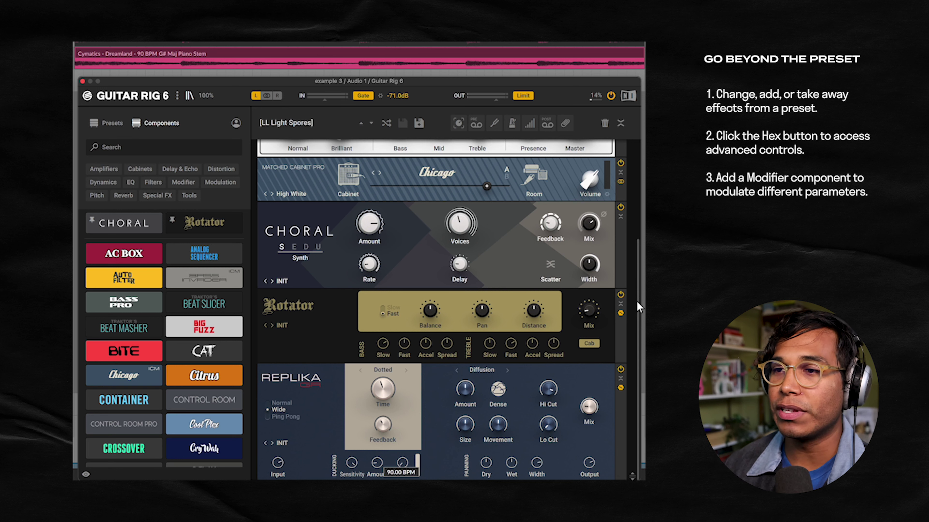
Insert an LFO modifier below Rotator and load its Sine 2/1 preset
{"action": "left_click", "coordinate": [185, 183]}
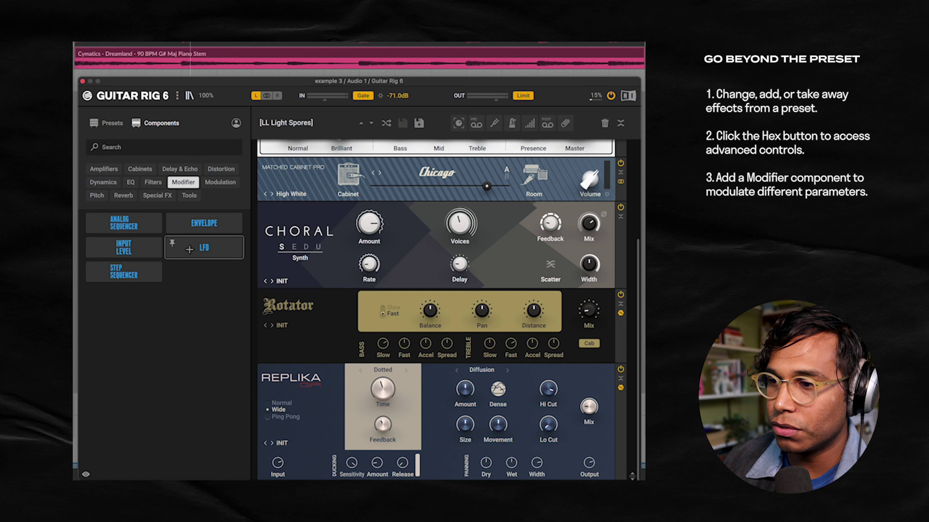
{"action": "left_click_drag", "start_coordinate": [189, 250], "coordinate": [302, 362]}
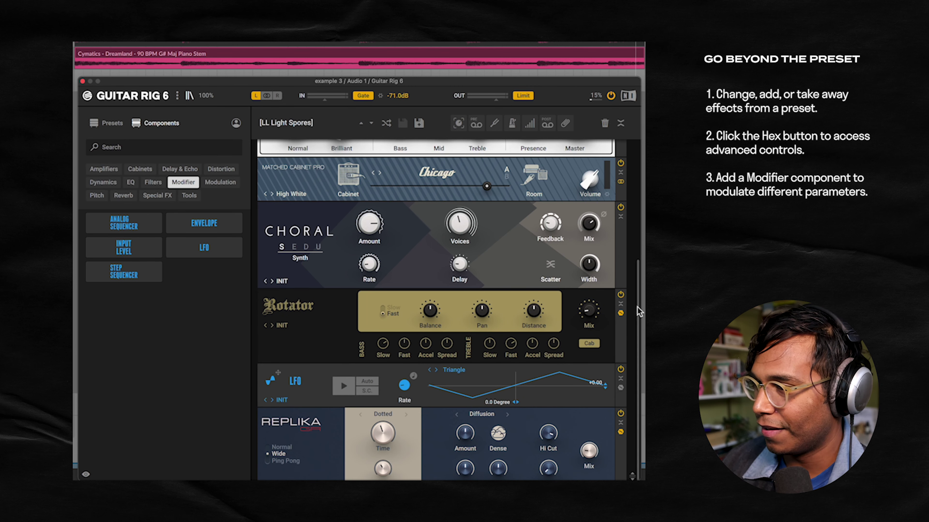
{"action": "left_click", "coordinate": [282, 401]}
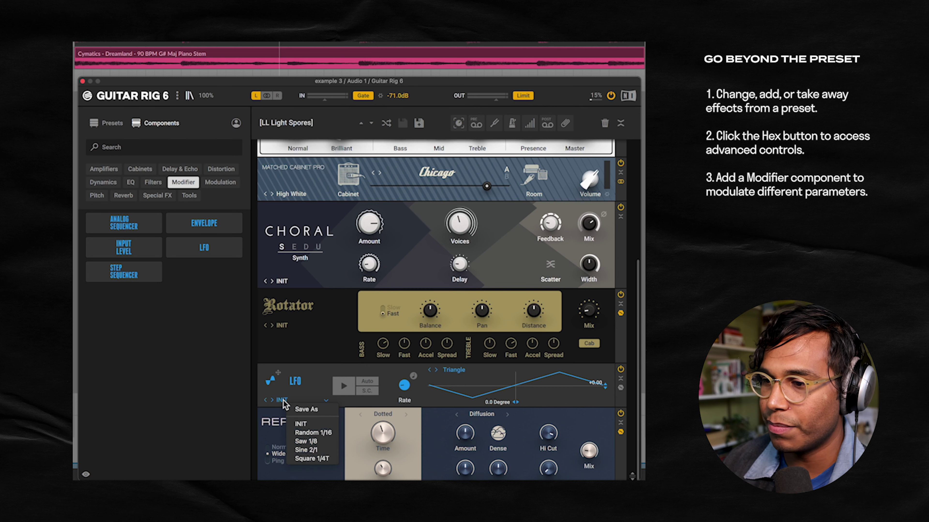
{"action": "left_click", "coordinate": [301, 450]}
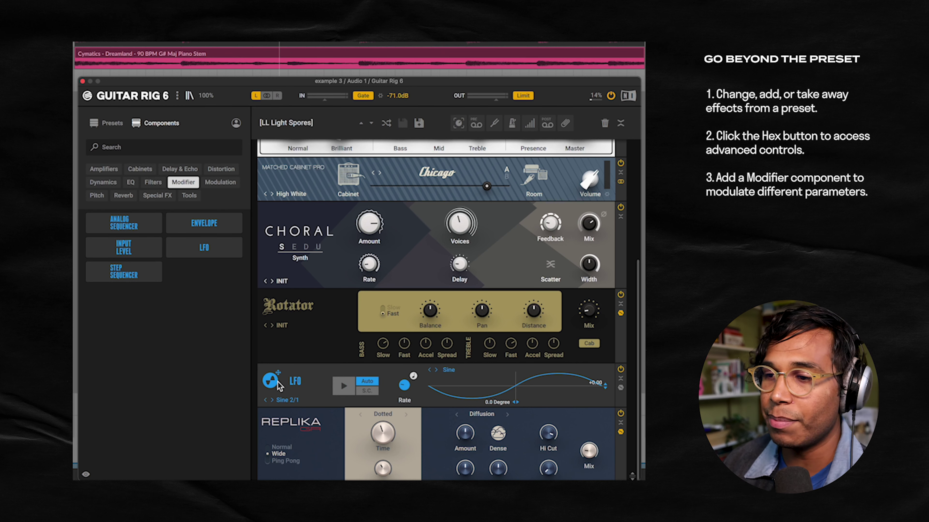
Link the LFO to Replika Mix, Choral Feedback and Rotator Mix
{"action": "left_click_drag", "start_coordinate": [281, 374], "coordinate": [589, 454]}
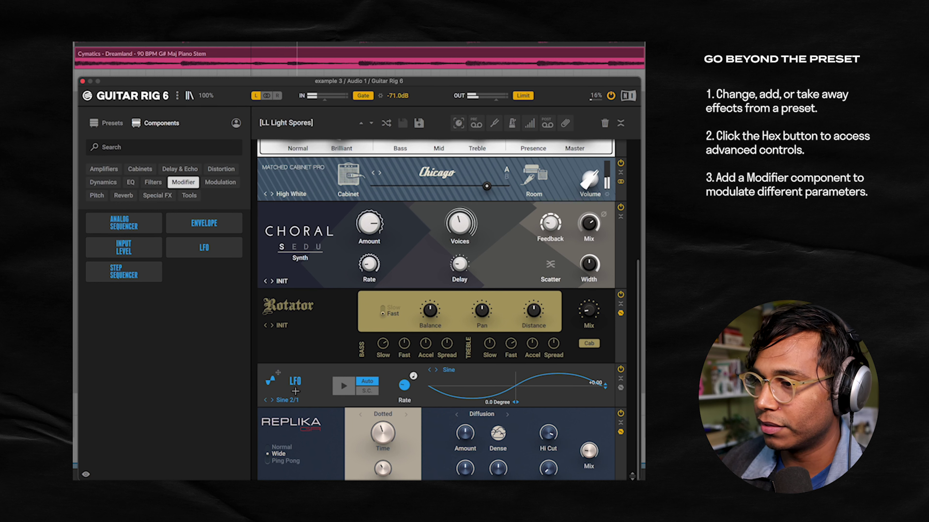
{"action": "left_click_drag", "start_coordinate": [266, 381], "coordinate": [589, 450]}
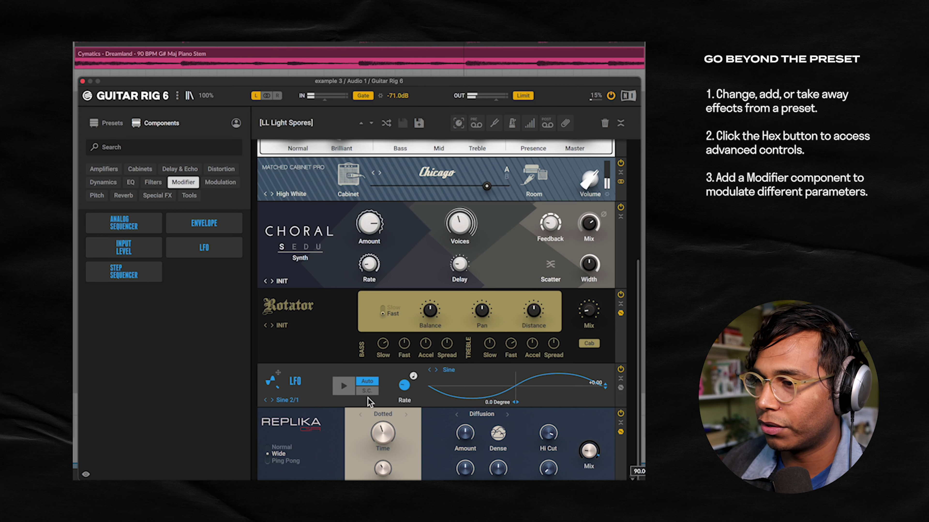
{"action": "left_click_drag", "start_coordinate": [270, 385], "coordinate": [550, 224]}
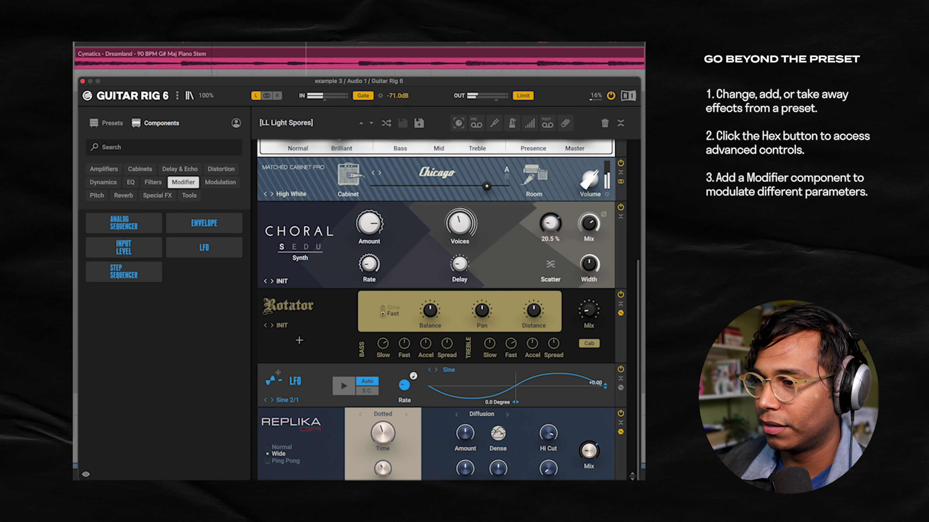
{"action": "left_click_drag", "start_coordinate": [270, 384], "coordinate": [586, 318]}
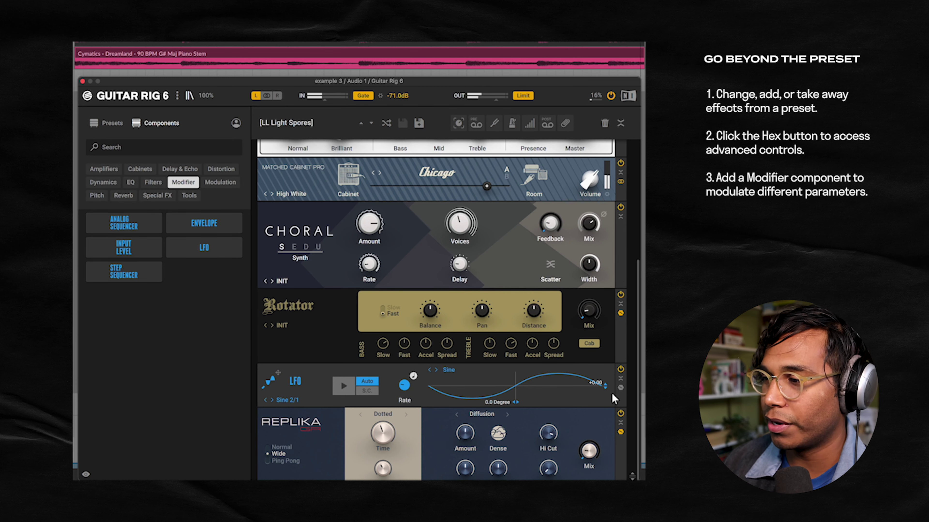
{"action": "left_click", "coordinate": [620, 388]}
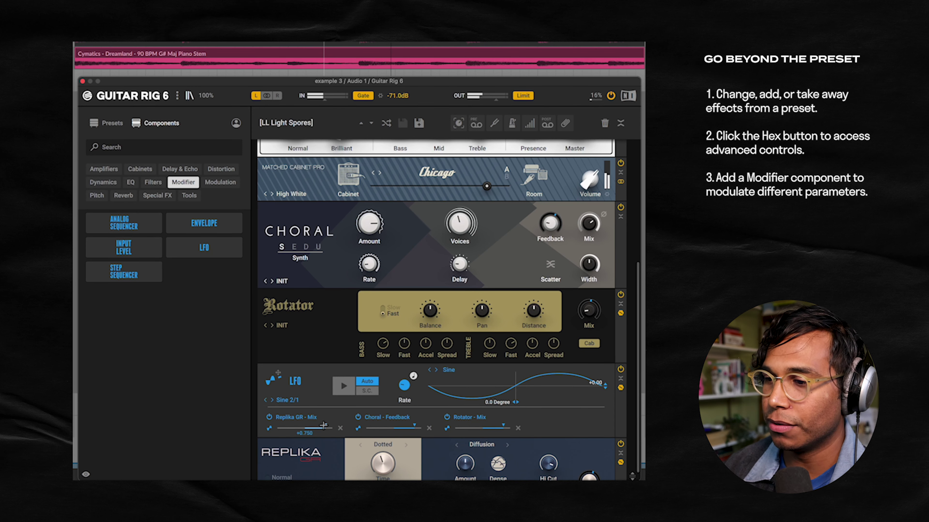
Lower LFO depths on Replika Mix to +0.215, Choral Feedback to +0.145, and Rotator Mix
{"action": "left_click_drag", "start_coordinate": [305, 433], "coordinate": [227, 435]}
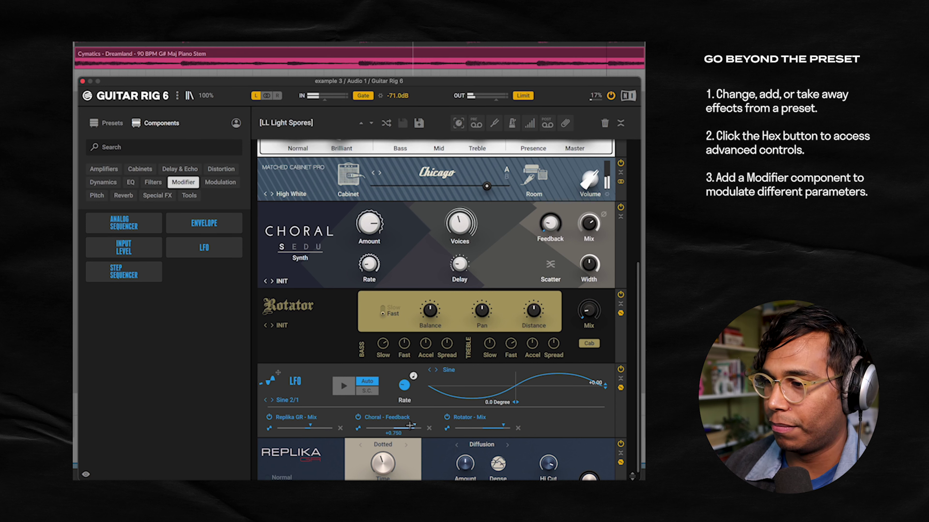
{"action": "left_click_drag", "start_coordinate": [415, 425], "coordinate": [315, 424]}
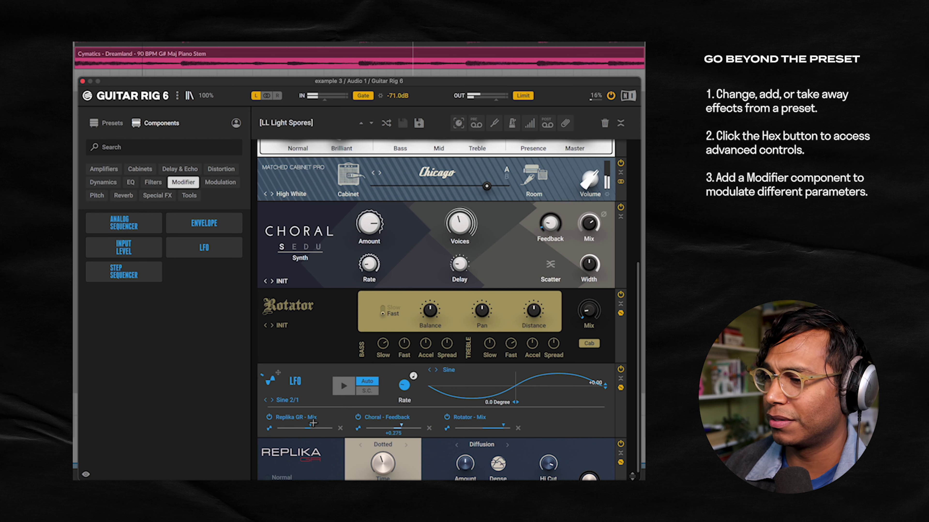
{"action": "left_click_drag", "start_coordinate": [504, 425], "coordinate": [386, 426]}
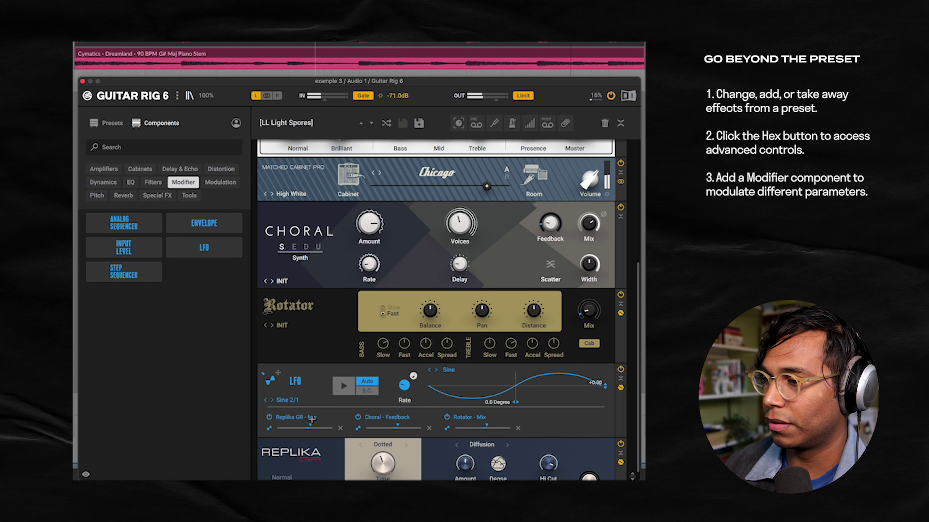
{"action": "left_click_drag", "start_coordinate": [310, 425], "coordinate": [317, 426]}
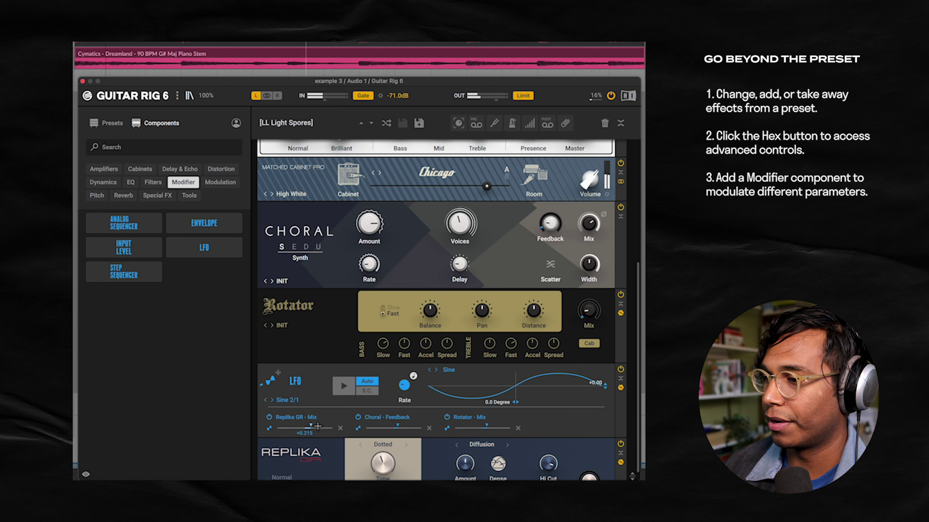
{"action": "scroll", "coordinate": [552, 365], "scroll_direction": "down", "scroll_amount": 3}
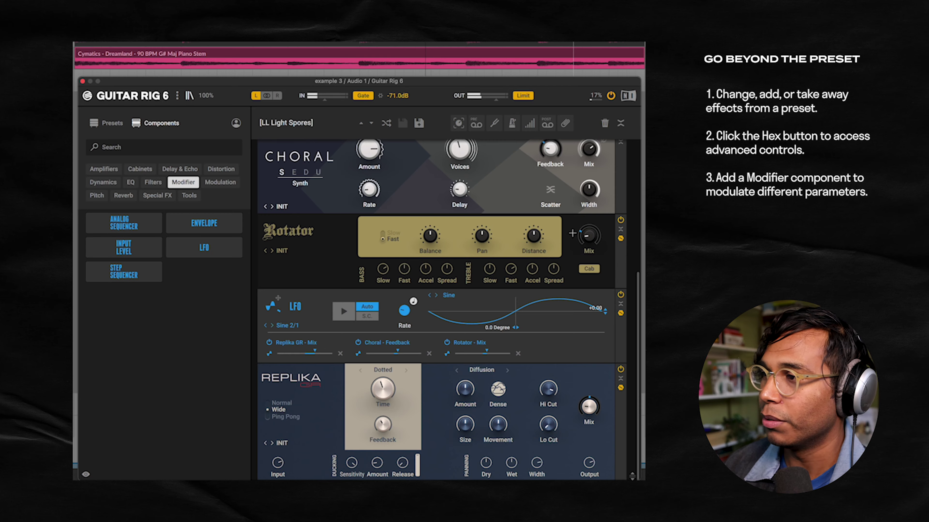
Scroll the rack back up toward the top
{"action": "scroll", "coordinate": [571, 233], "scroll_direction": "up", "scroll_amount": 2}
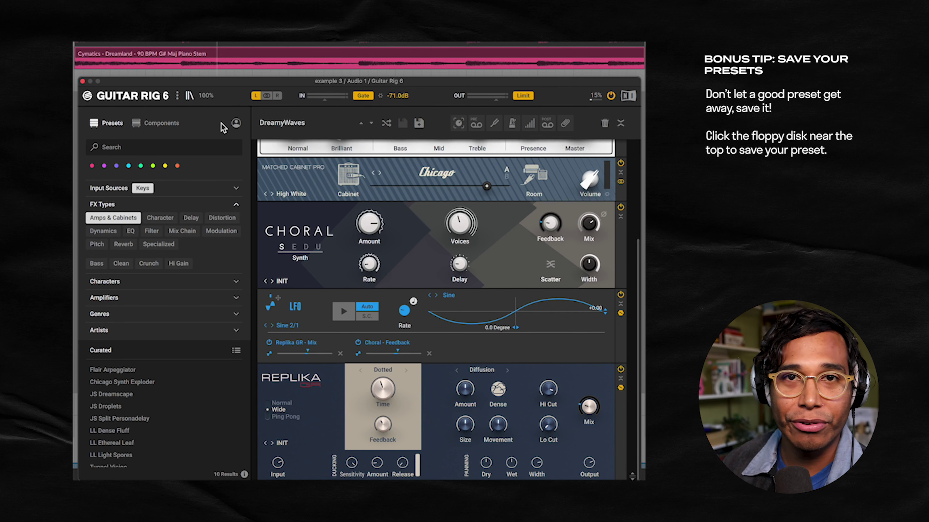
Store the current rack as new preset 'Dreamy Ocean' and filter the browser to user presets
{"action": "left_click", "coordinate": [418, 124]}
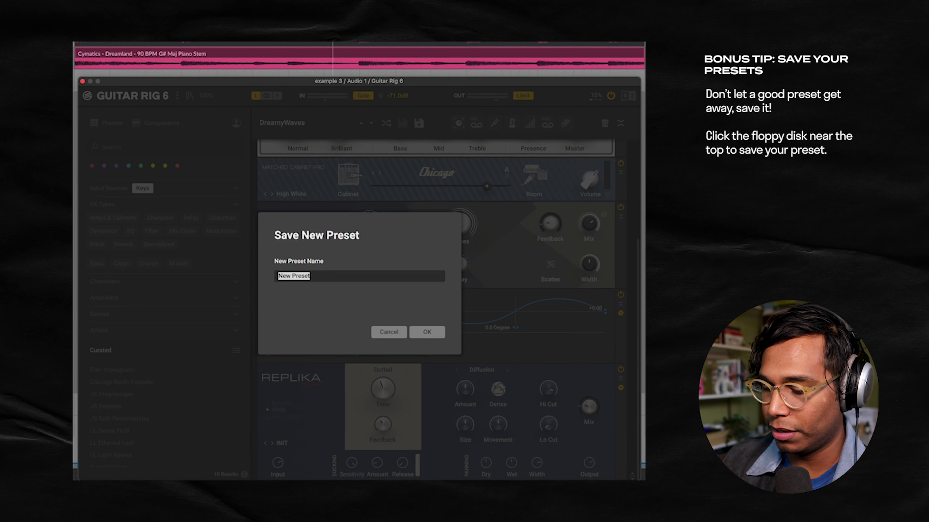
{"action": "type", "text": "Dreamy Ocean"}
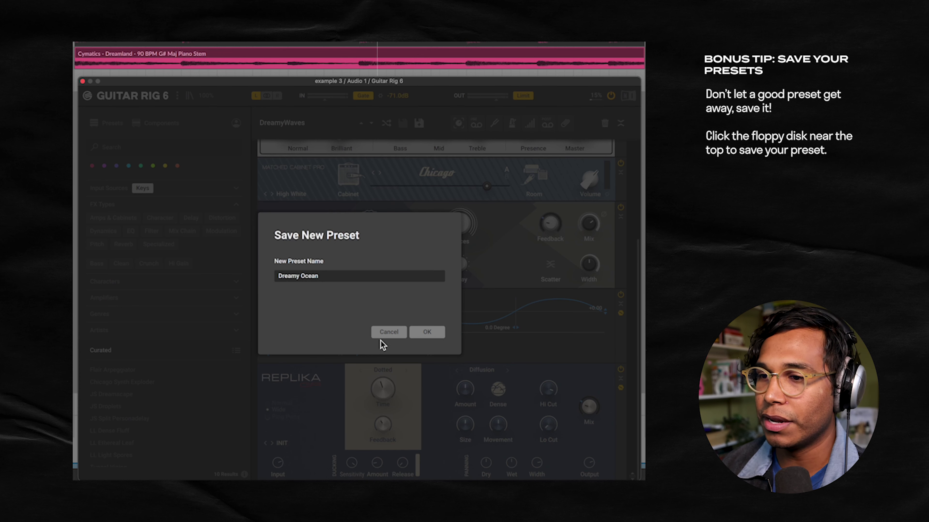
{"action": "left_click", "coordinate": [426, 333]}
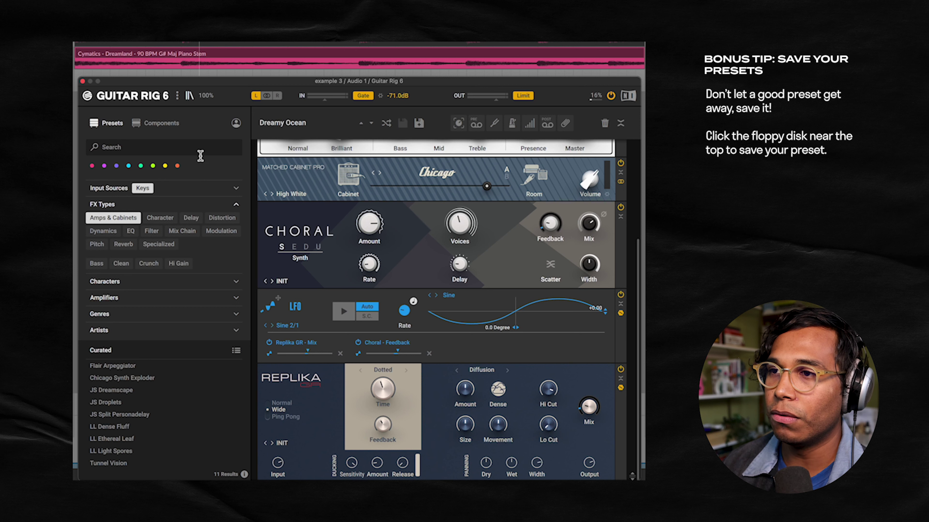
{"action": "left_click", "coordinate": [235, 123]}
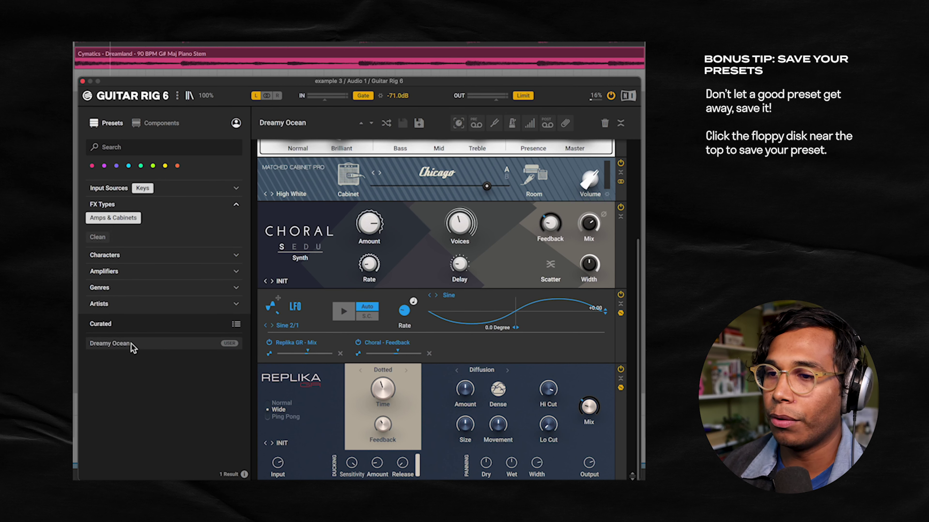